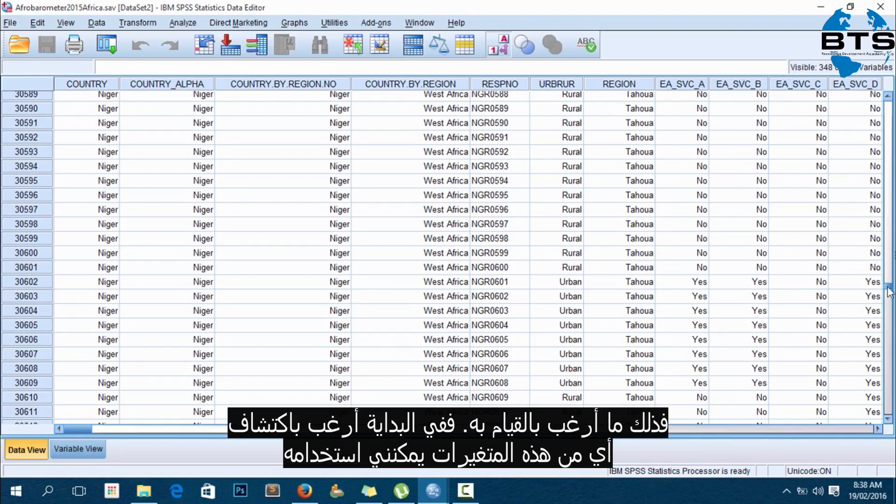
Step: Examine the COUNTRY, COUNTRY_ALPHA and COUNTRY.BY.REGION.NO columns from the first case of the dataset
{"action": "left_click_drag", "start_coordinate": [889, 291], "coordinate": [890, 84]}
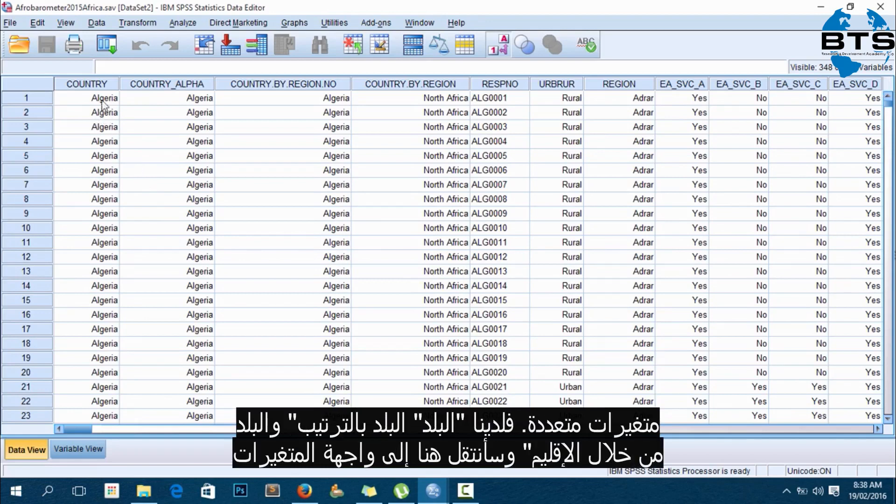
{"action": "left_click", "coordinate": [104, 86]}
{"action": "left_click", "coordinate": [142, 87]}
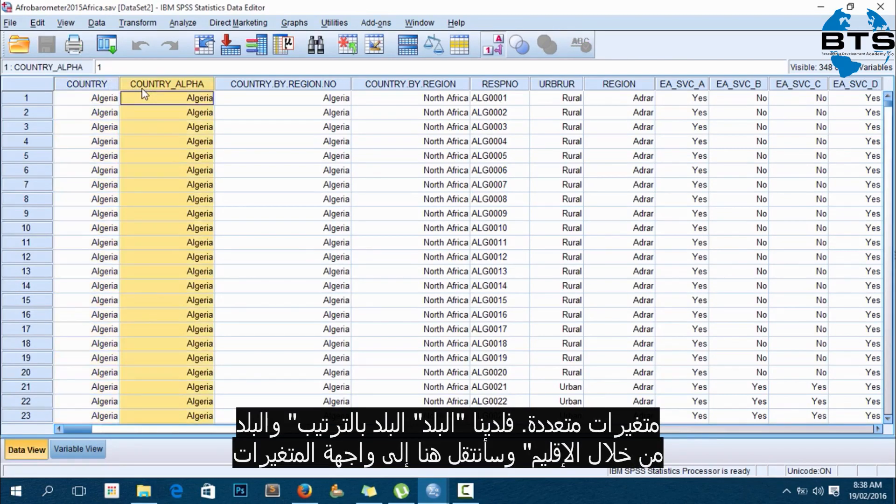
{"action": "left_click", "coordinate": [242, 86]}
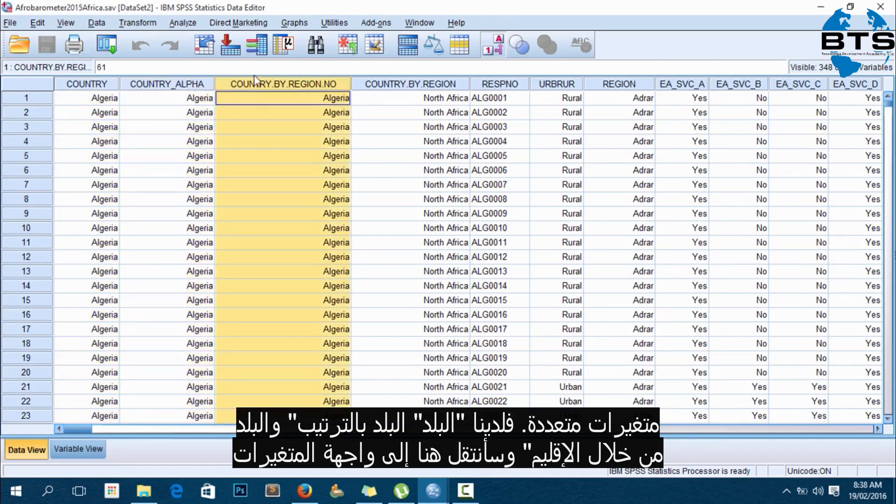
Step: Widen the Label column in the variable definitions and examine the full labels of the country variables
{"action": "left_click", "coordinate": [65, 452]}
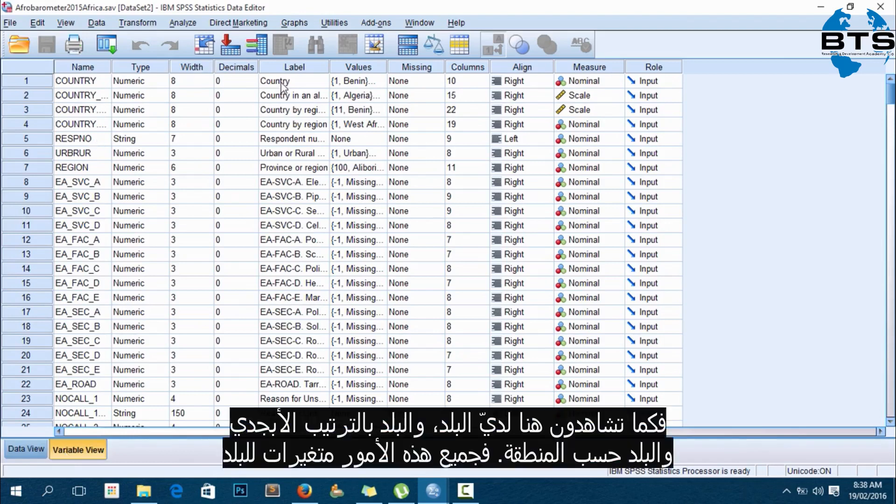
{"action": "left_click", "coordinate": [327, 67]}
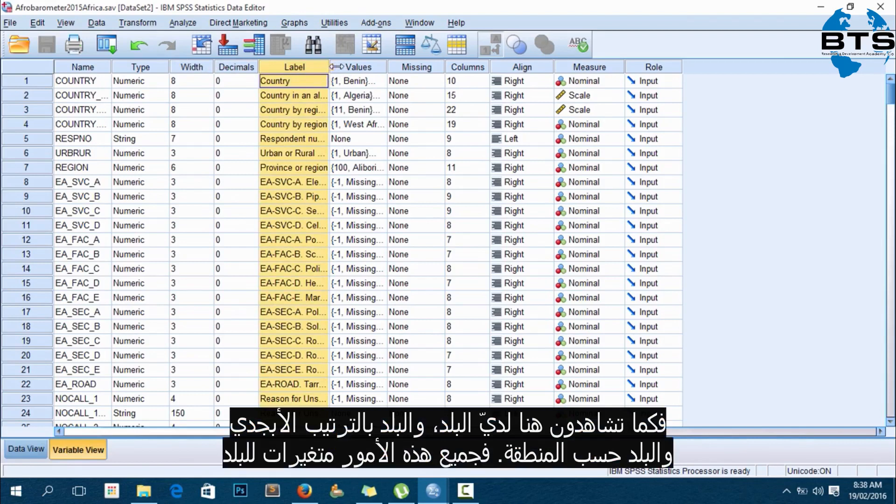
{"action": "left_click_drag", "start_coordinate": [328, 68], "coordinate": [434, 66]}
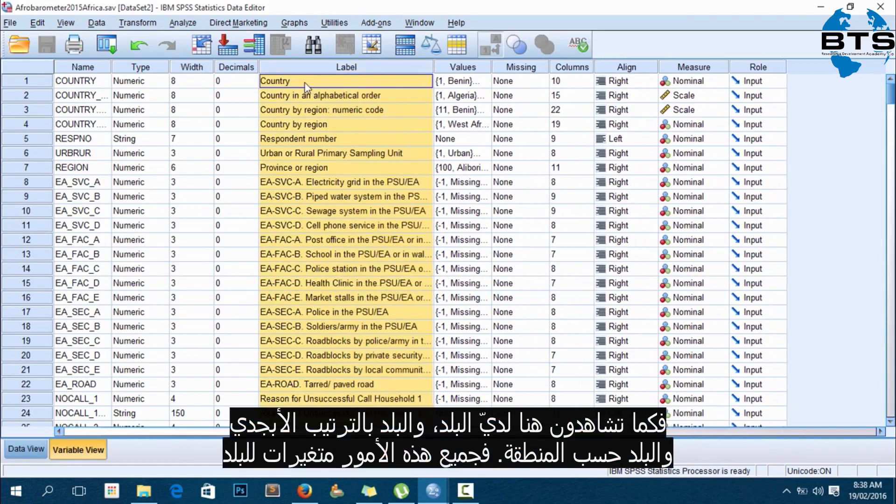
{"action": "left_click", "coordinate": [304, 83]}
{"action": "left_click", "coordinate": [304, 96]}
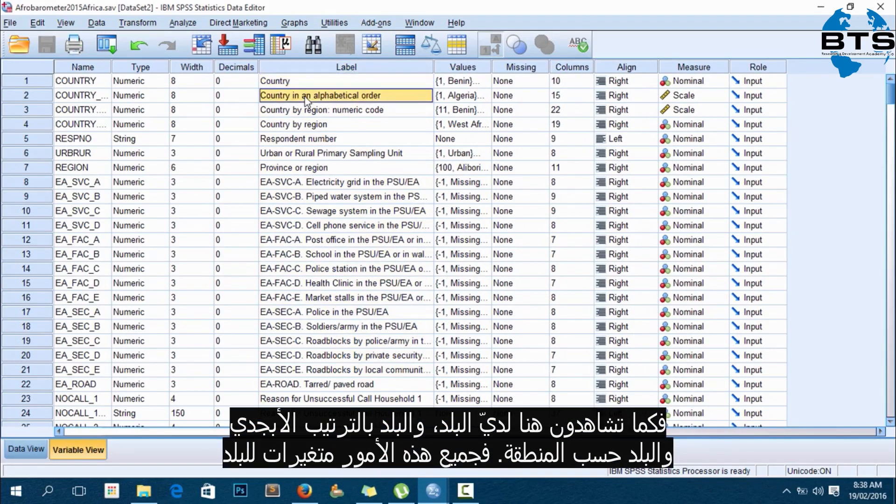
{"action": "left_click", "coordinate": [305, 112]}
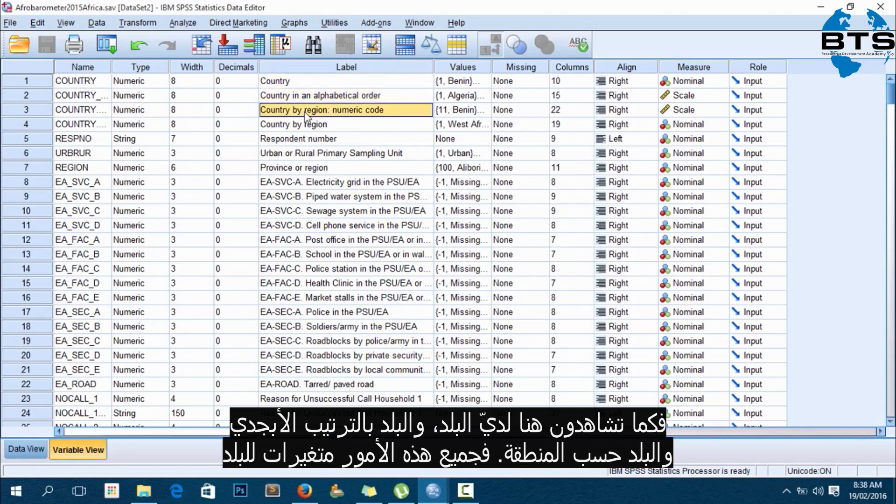
{"action": "left_click", "coordinate": [344, 98]}
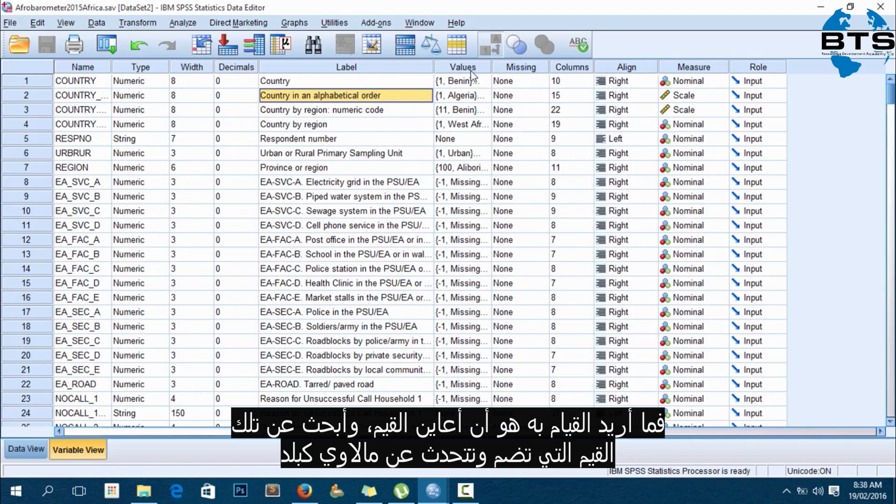
Step: Look up the code for Malawi in the value labels of the alphabetical country variable, leaving the labels unchanged
{"action": "left_click", "coordinate": [466, 96]}
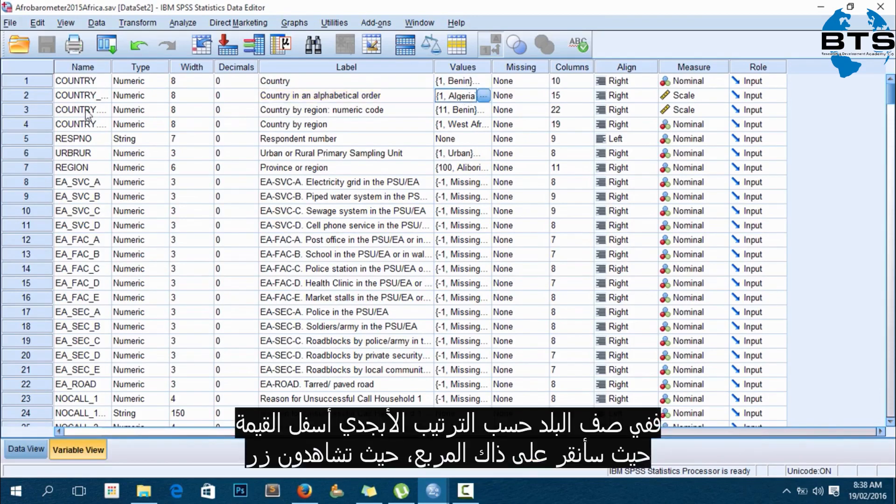
{"action": "left_click", "coordinate": [42, 98]}
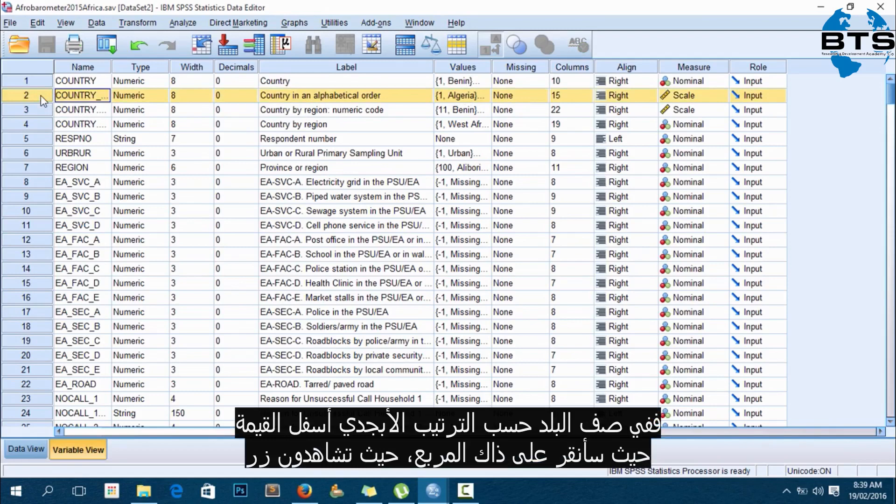
{"action": "left_click", "coordinate": [468, 96]}
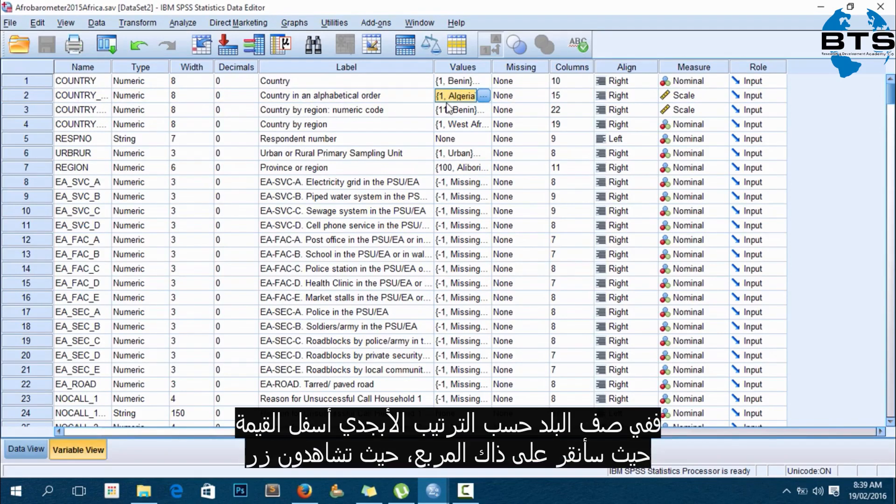
{"action": "left_click", "coordinate": [483, 97]}
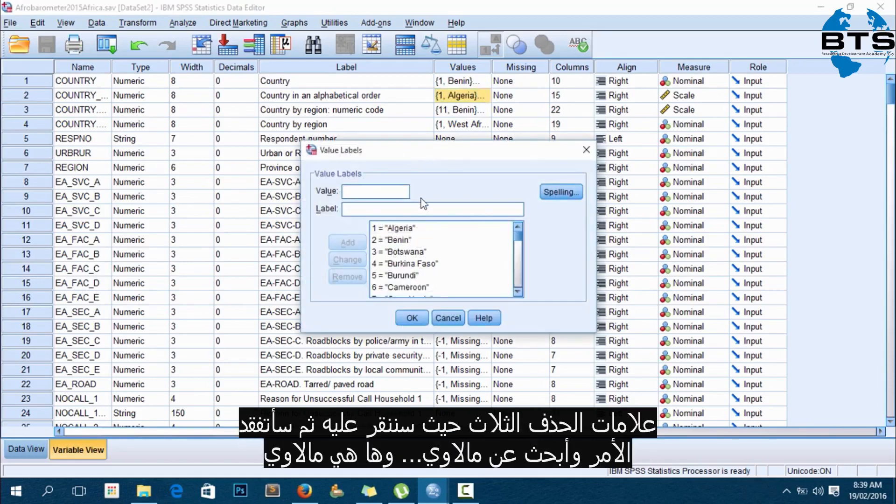
{"action": "left_click", "coordinate": [518, 292]}
{"action": "left_click", "coordinate": [517, 292]}
{"action": "left_click", "coordinate": [518, 293]}
{"action": "left_click", "coordinate": [519, 293]}
{"action": "left_click", "coordinate": [518, 293]}
{"action": "left_click", "coordinate": [518, 293]}
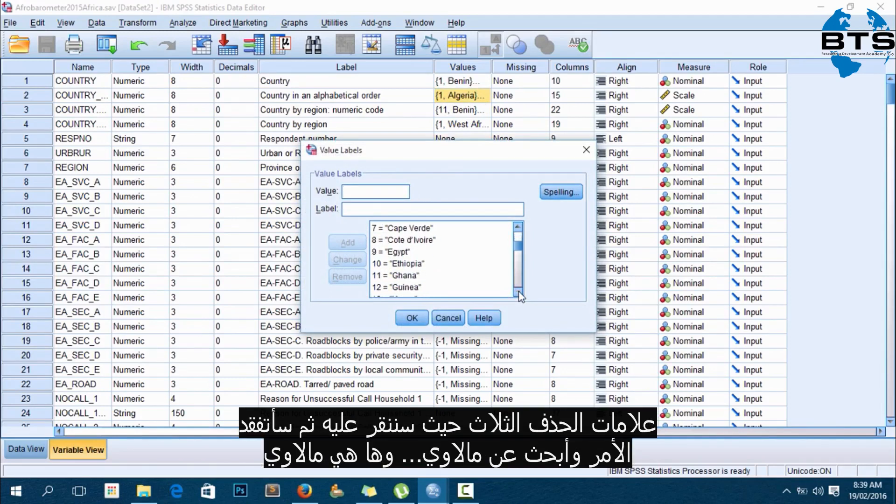
{"action": "left_click", "coordinate": [518, 293]}
{"action": "left_click", "coordinate": [518, 293]}
{"action": "left_click", "coordinate": [519, 293]}
{"action": "left_click", "coordinate": [518, 293]}
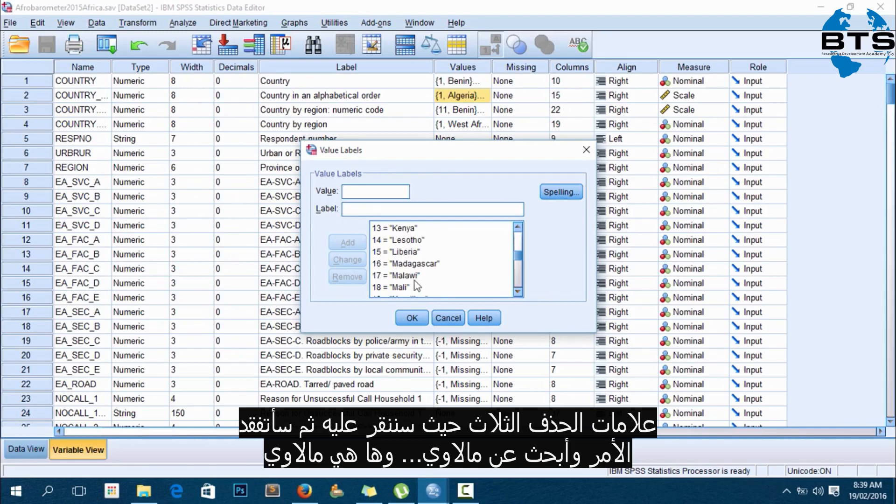
{"action": "left_click", "coordinate": [400, 278]}
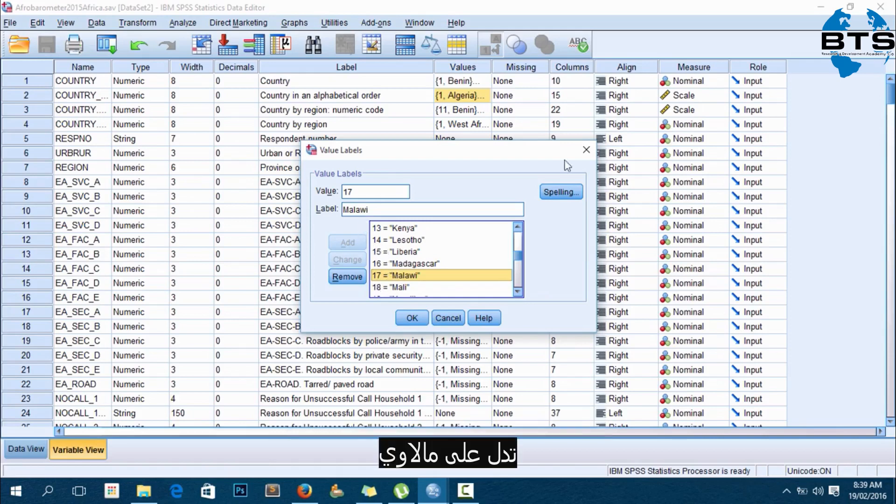
{"action": "left_click", "coordinate": [584, 155]}
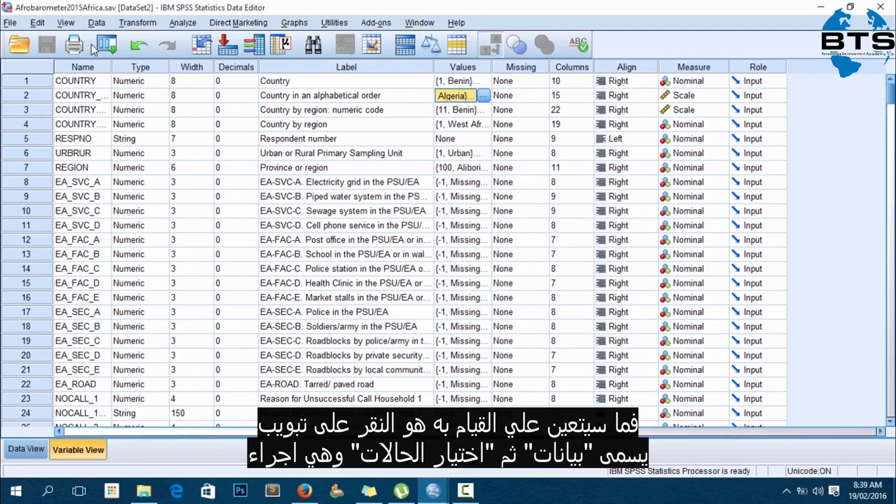
Step: Define a Select Cases condition that keeps only cases satisfying COUNTRY_ALPHA=17
{"action": "left_click", "coordinate": [96, 24]}
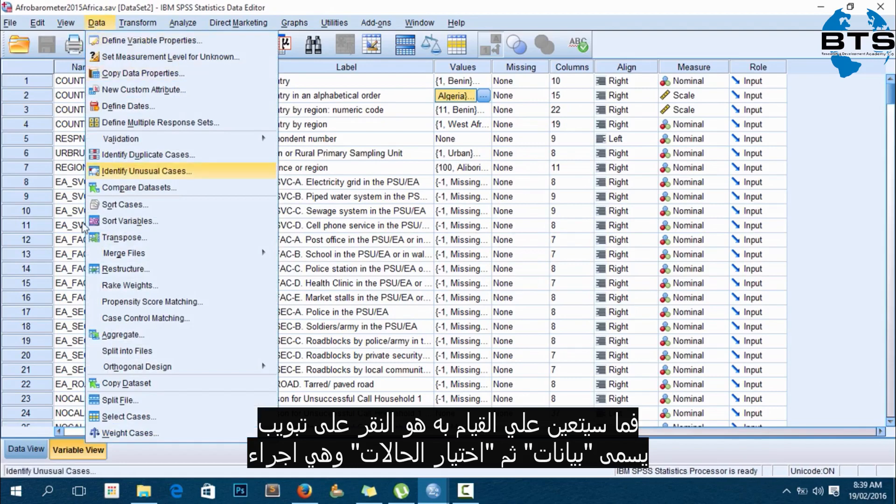
{"action": "left_click", "coordinate": [98, 417]}
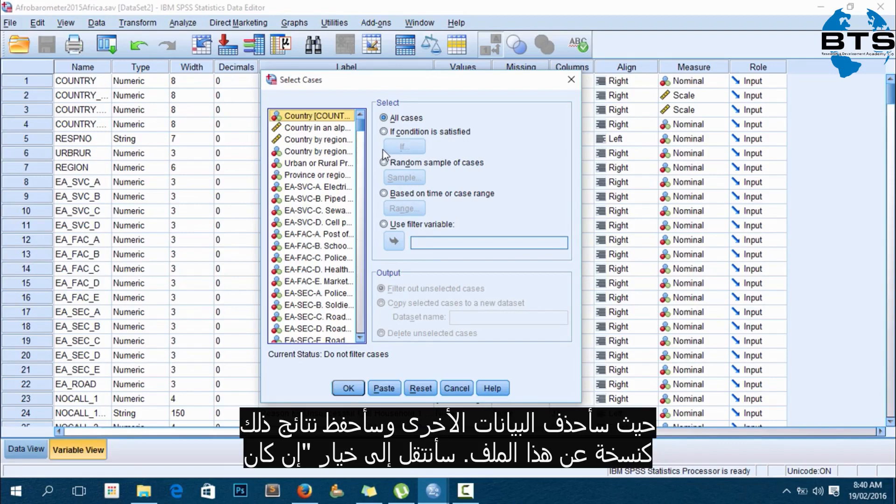
{"action": "left_click", "coordinate": [391, 131]}
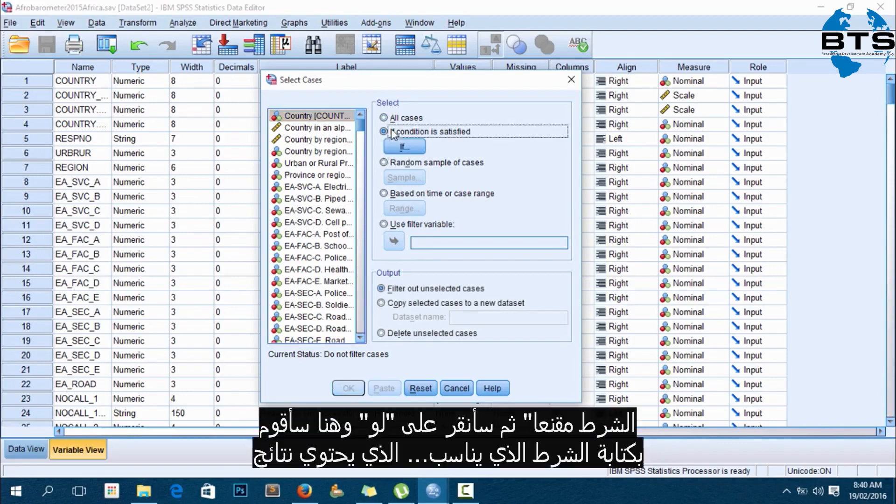
{"action": "left_click", "coordinate": [397, 148]}
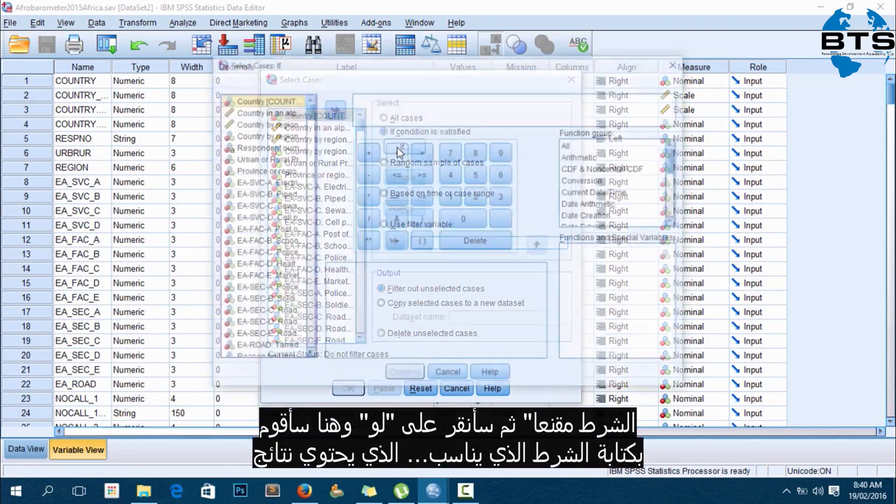
{"action": "left_click", "coordinate": [383, 104]}
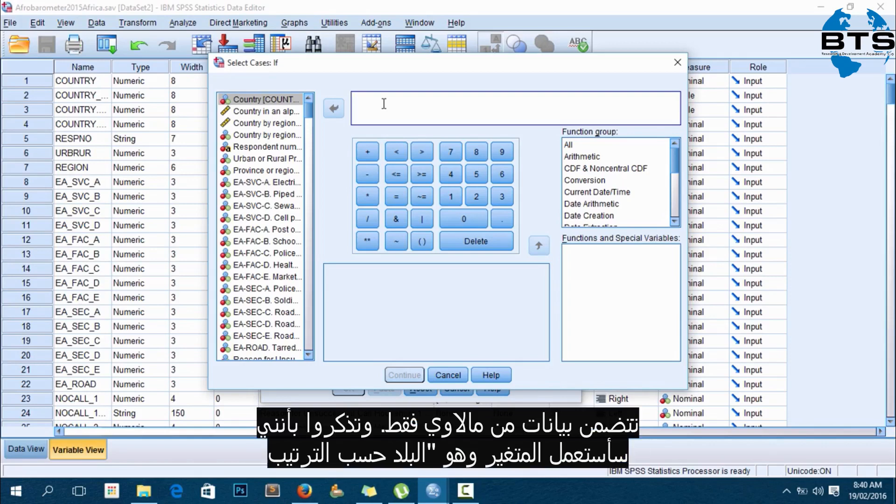
{"action": "double_click", "coordinate": [246, 113]}
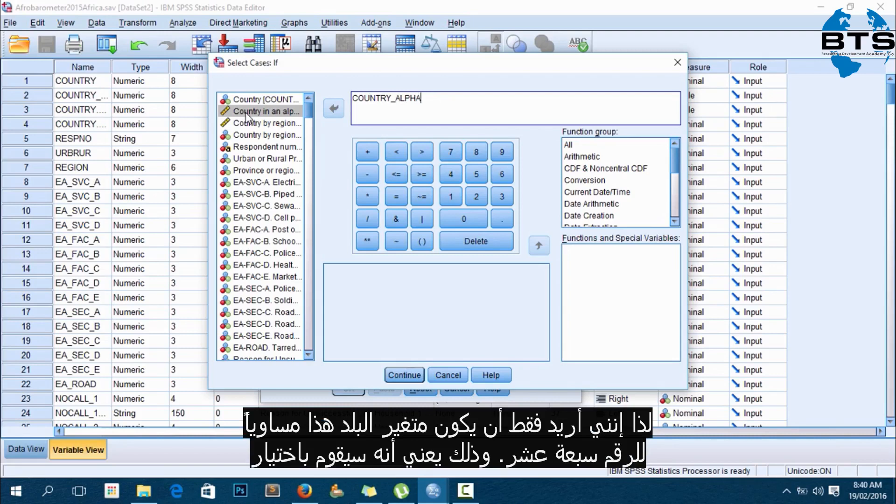
{"action": "type", "text": "=17"}
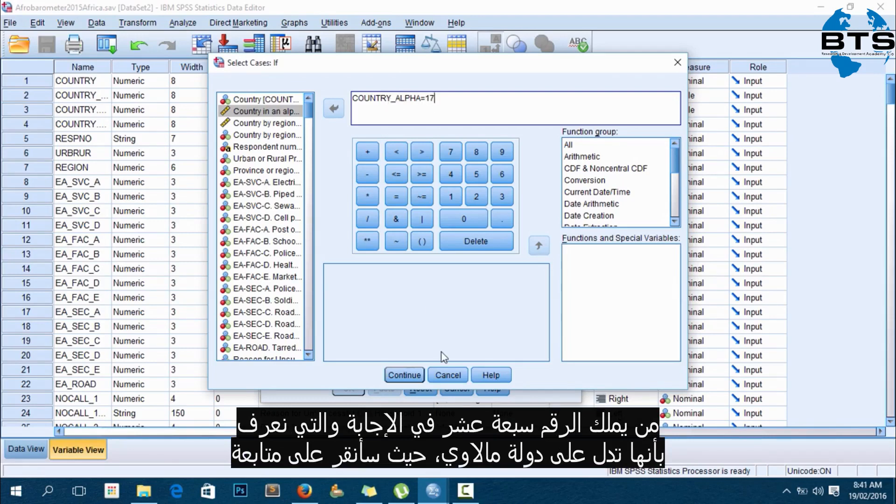
{"action": "left_click", "coordinate": [413, 375]}
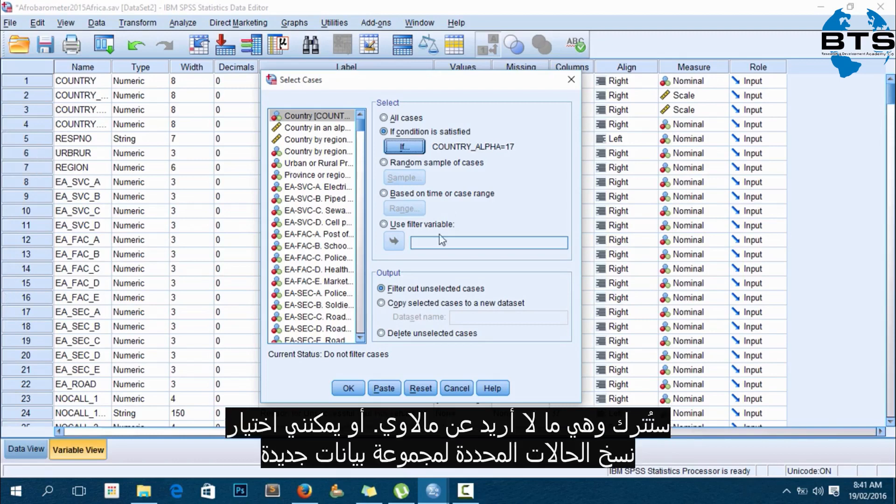
Step: Set the case selection output to delete unselected cases and run the selection
{"action": "left_click", "coordinate": [406, 303]}
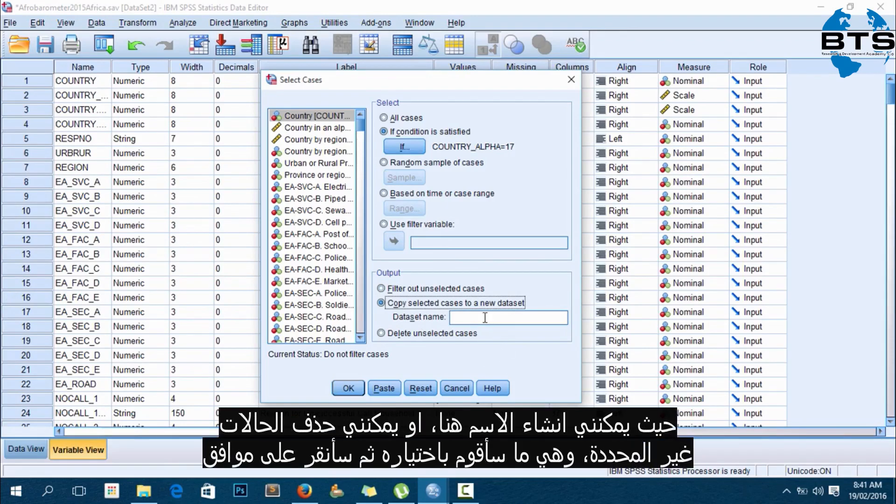
{"action": "left_click", "coordinate": [433, 335]}
{"action": "left_click", "coordinate": [349, 388]}
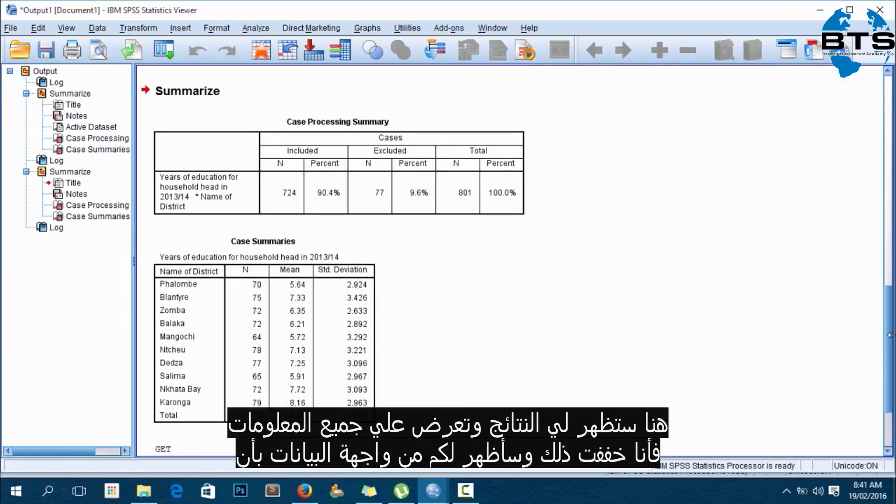
Step: Review the selection's log in the output, and check the country values of the remaining cases down the dataset
{"action": "left_click_drag", "start_coordinate": [888, 335], "coordinate": [888, 384]}
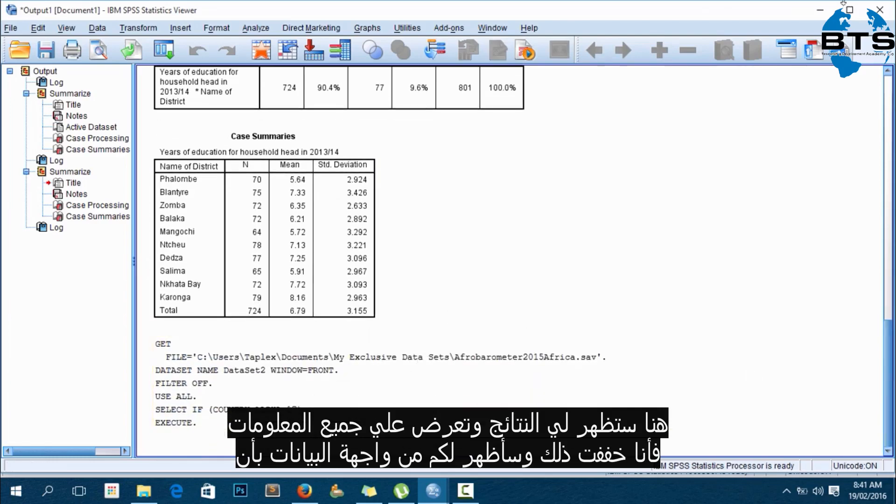
{"action": "left_click", "coordinate": [820, 10]}
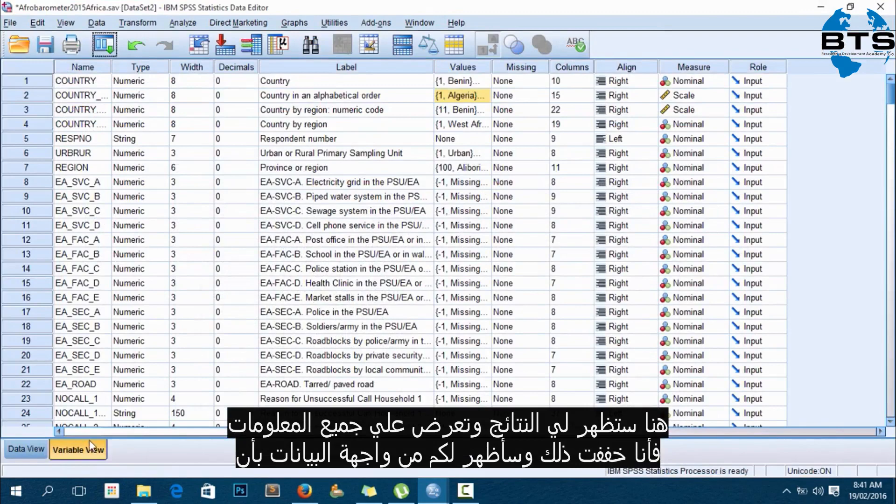
{"action": "left_click", "coordinate": [27, 449]}
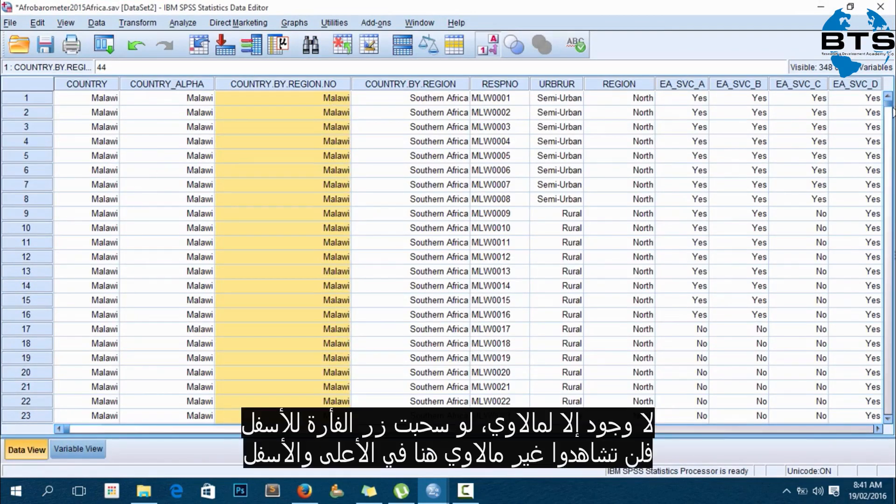
{"action": "left_click_drag", "start_coordinate": [888, 104], "coordinate": [888, 367]}
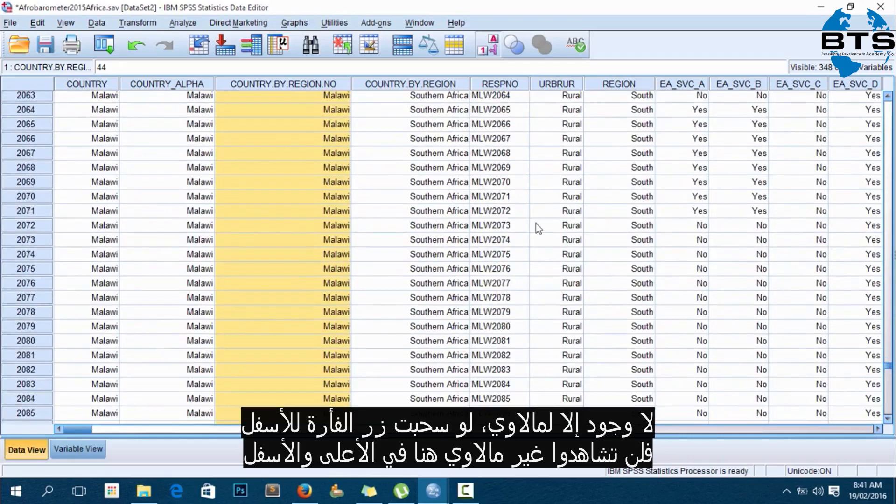
Step: Save the reduced dataset as a new SPSS Statistics file named "Malawi data Afrobarometer" in My Exclusive Data Sets
{"action": "left_click", "coordinate": [10, 23]}
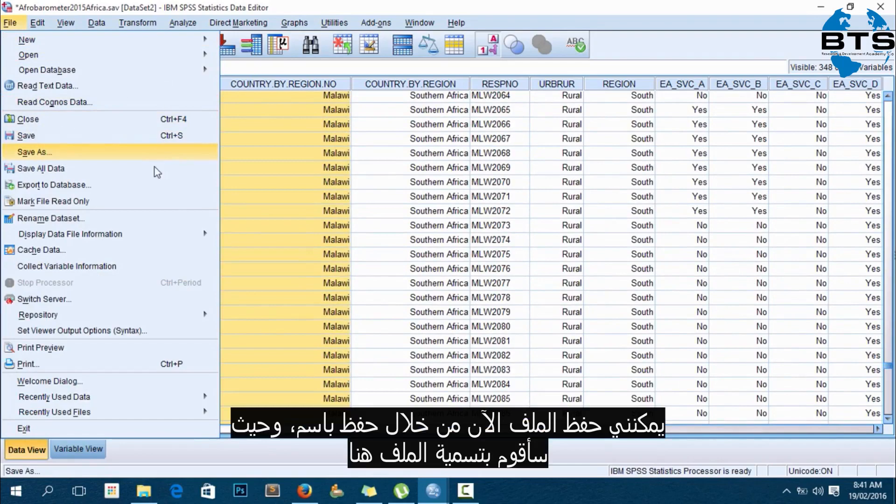
{"action": "left_click", "coordinate": [42, 152]}
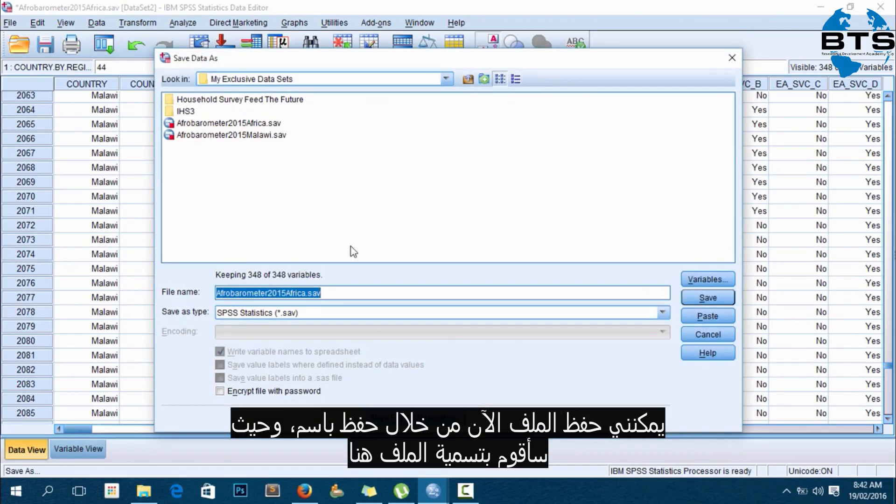
{"action": "type", "text": "Malawi "}
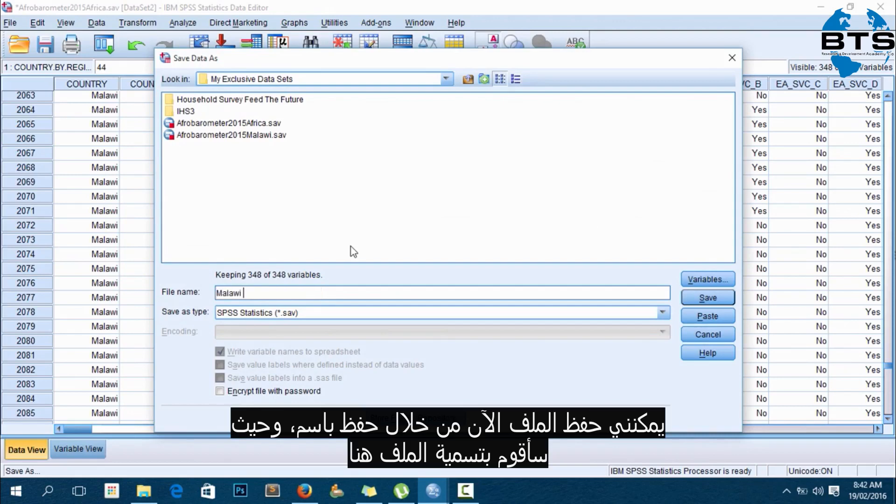
{"action": "type", "text": "data Afrobarometer"}
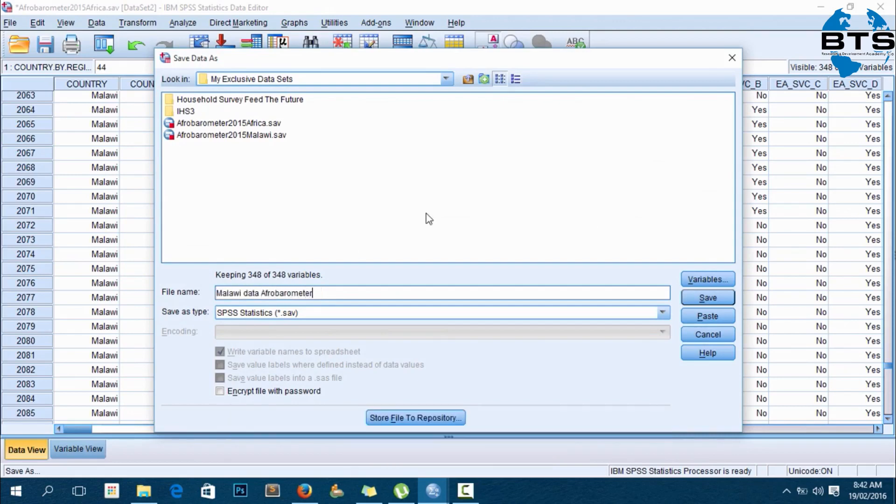
{"action": "left_click", "coordinate": [696, 297]}
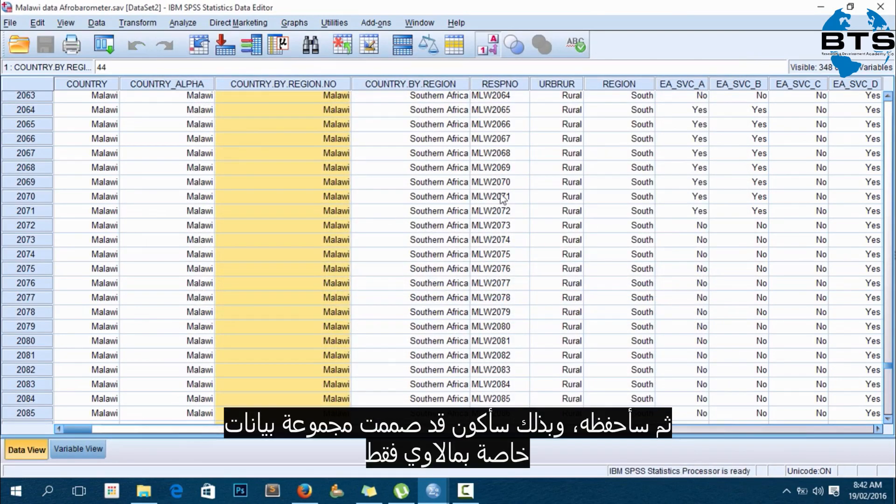